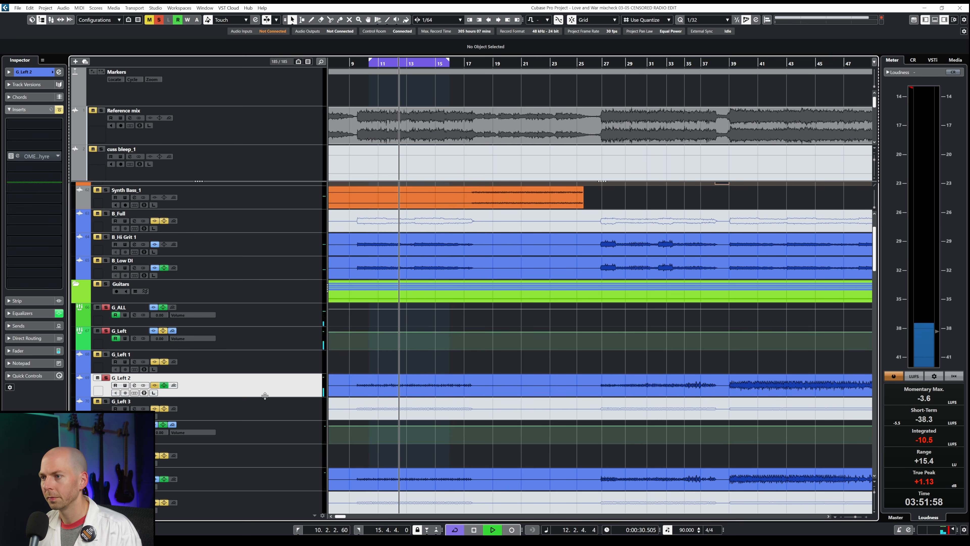
Turn off the bypass of the Granophyre amp plugin on G_Left 2 and listen to the soloed guitars.
key("space")
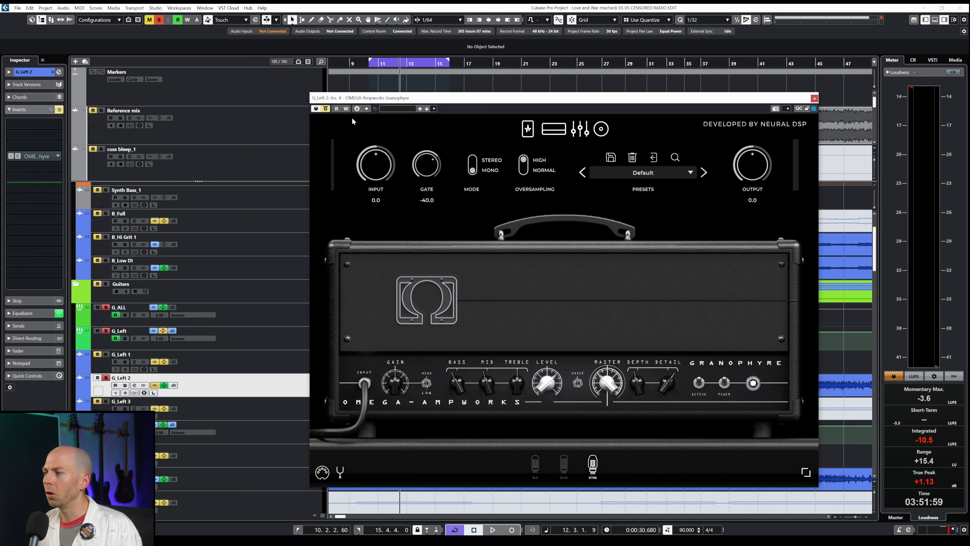
left_click(326, 108)
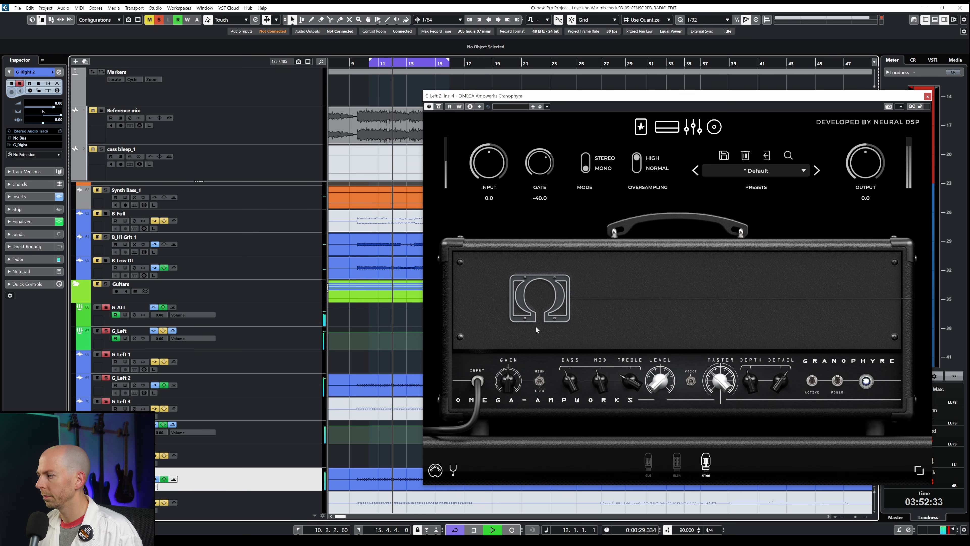
key("space")
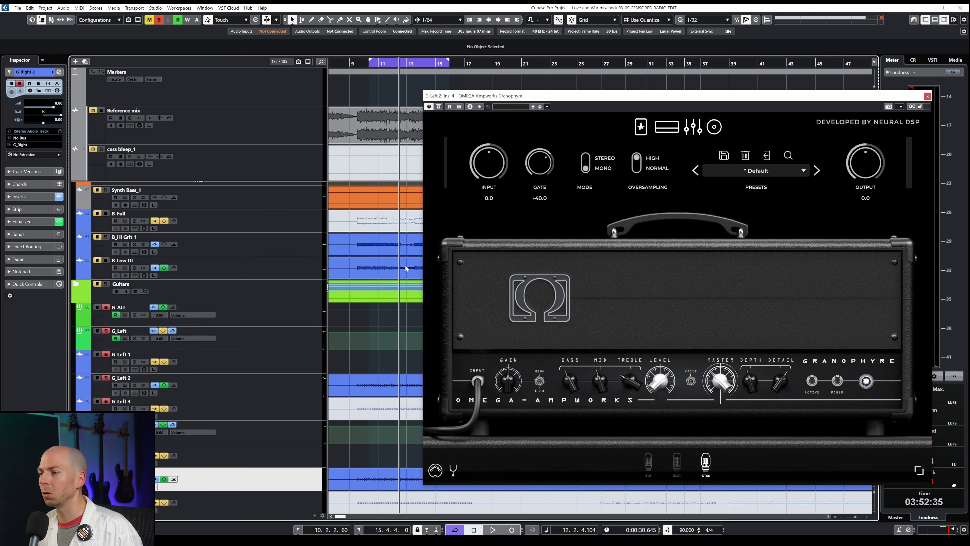
Clear all solos, listen to the guitars in the full mix from about bar 10, and select the G_ALL track.
left_click(159, 20)
left_click_drag(375, 65, 375, 67)
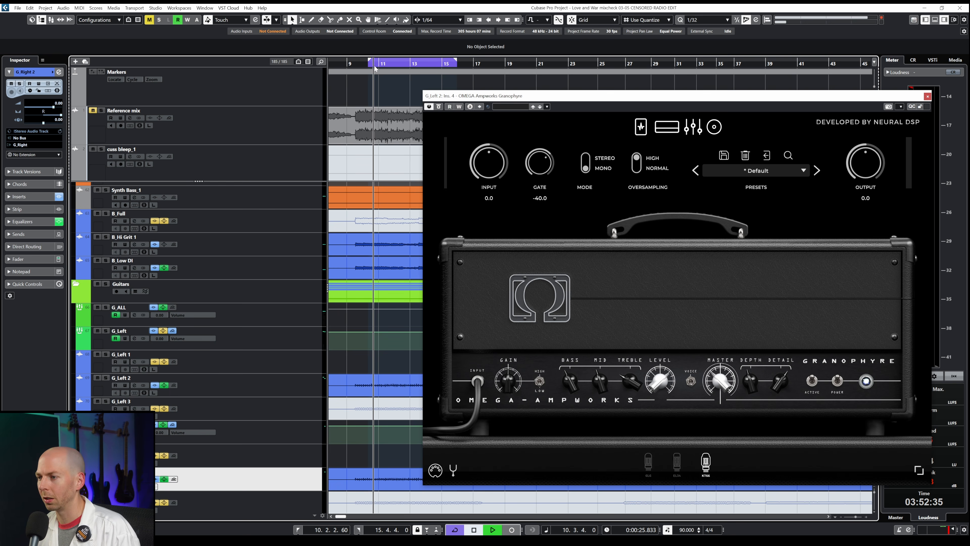
left_click(213, 314)
key("space")
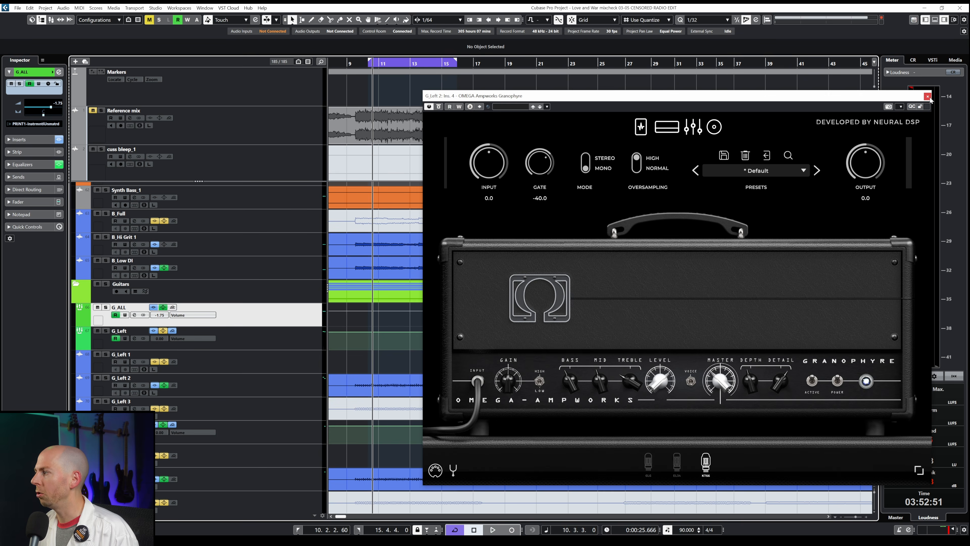
Insert StudioEQ in slot 6 of the G_ALL track and change band 4 to a Cut filter.
left_click(927, 96)
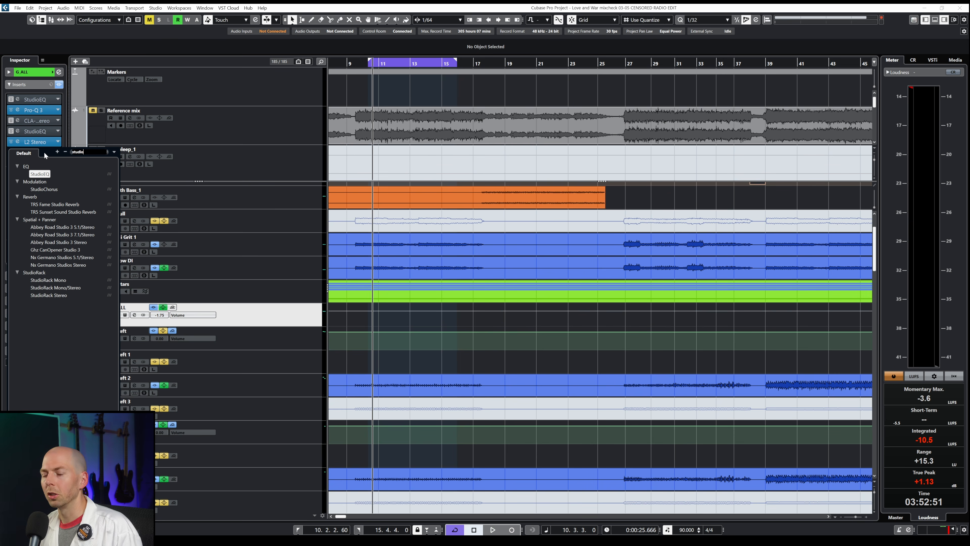
key("Return")
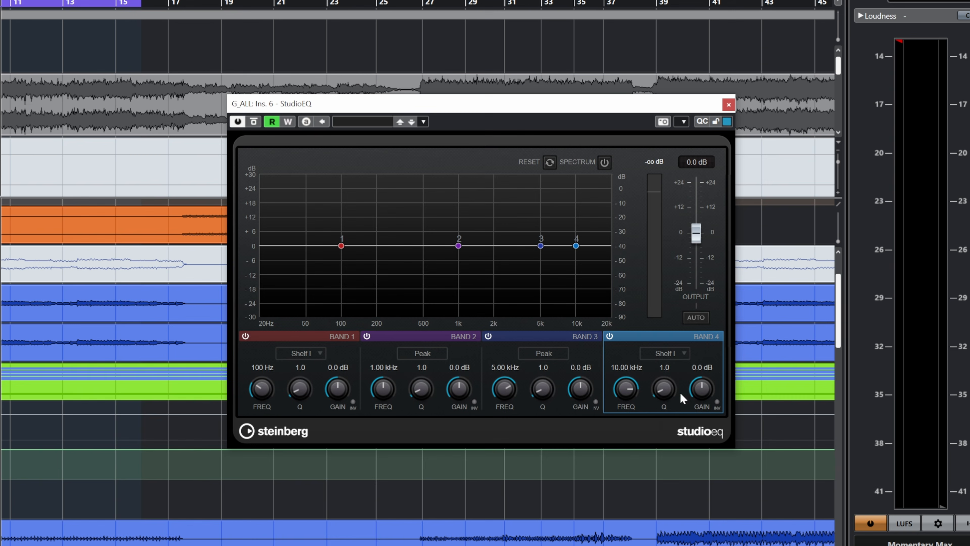
left_click(771, 274)
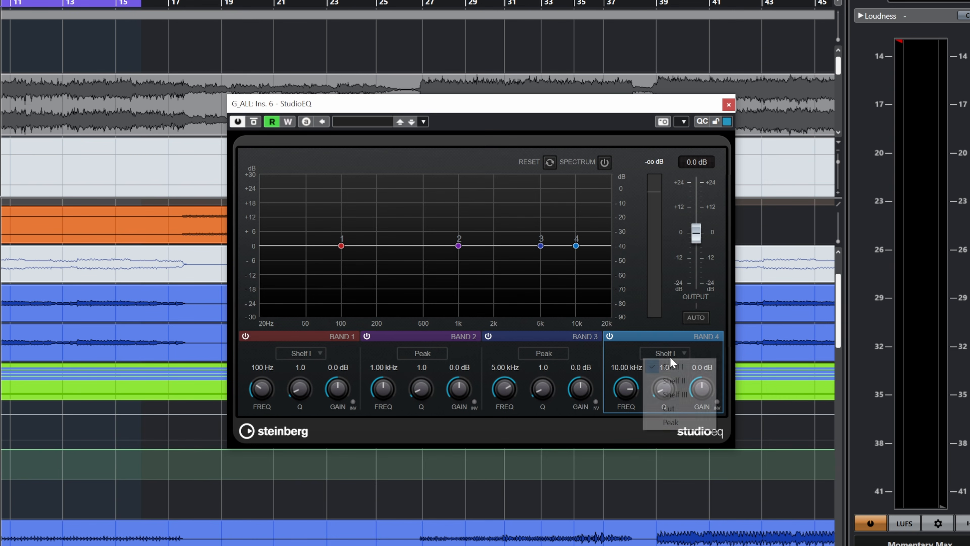
left_click(670, 408)
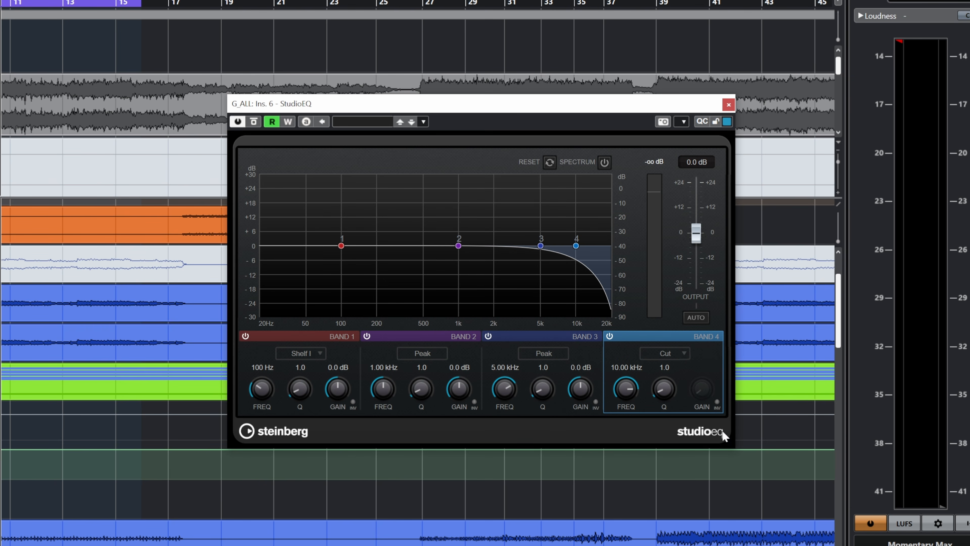
mouse_move(575, 248)
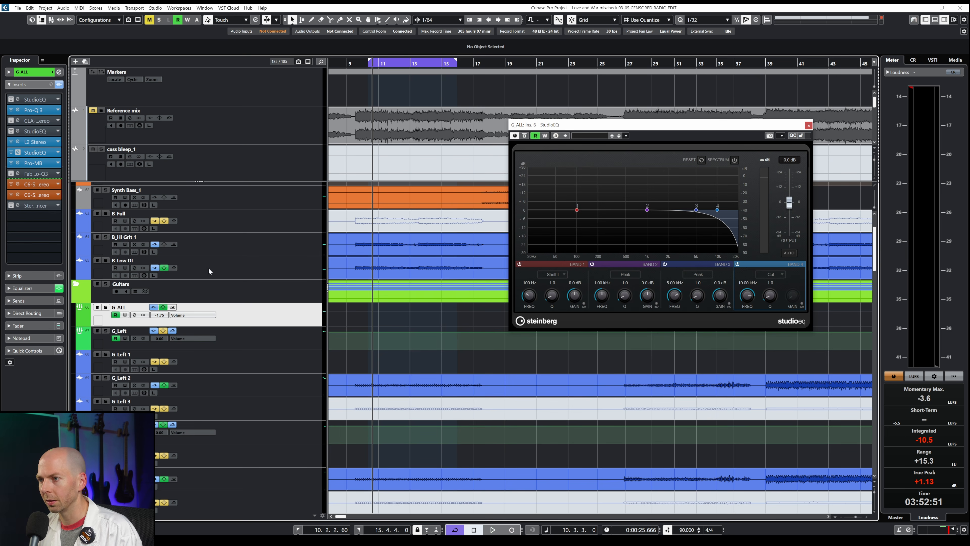
Solo G_ALL and compare the looped guitars with StudioEQ bypassed and active.
key("s")
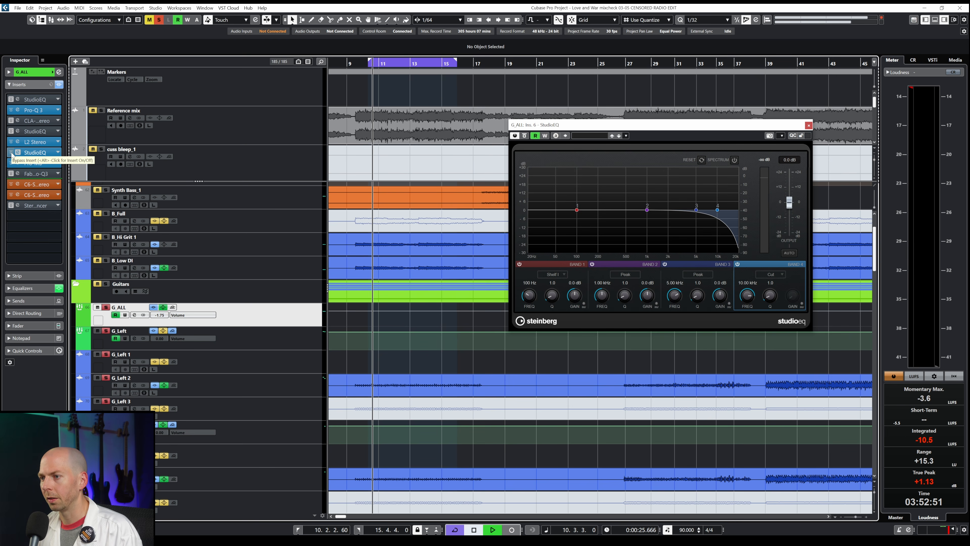
key("space")
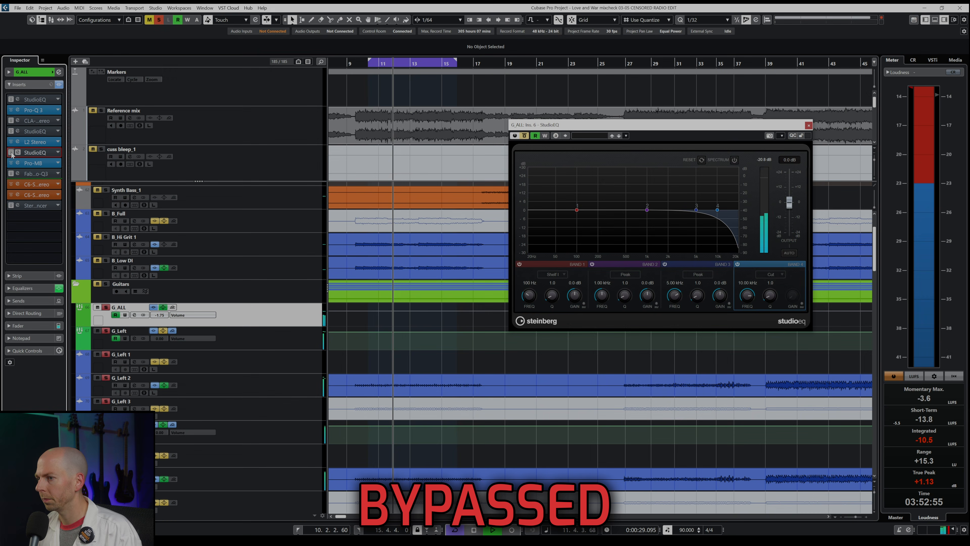
left_click(524, 136)
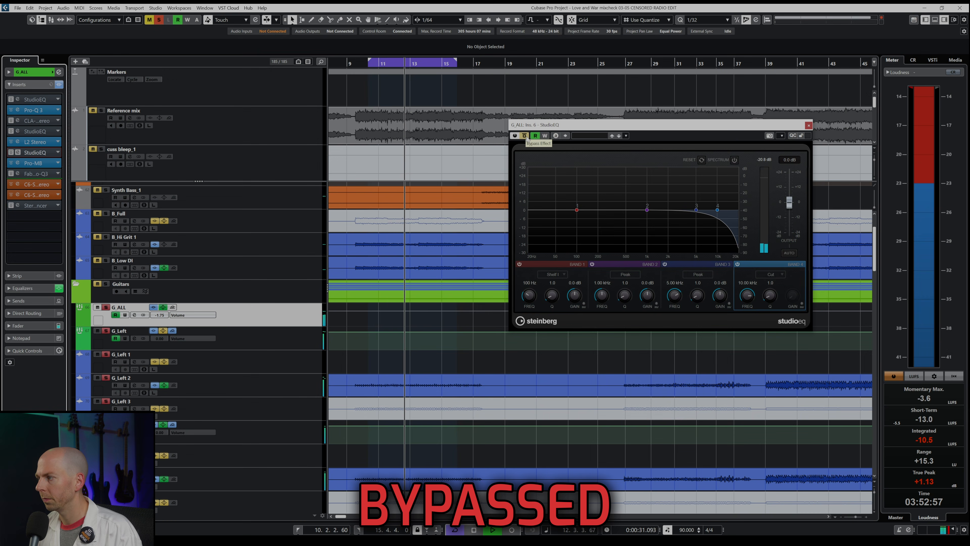
left_click(525, 136)
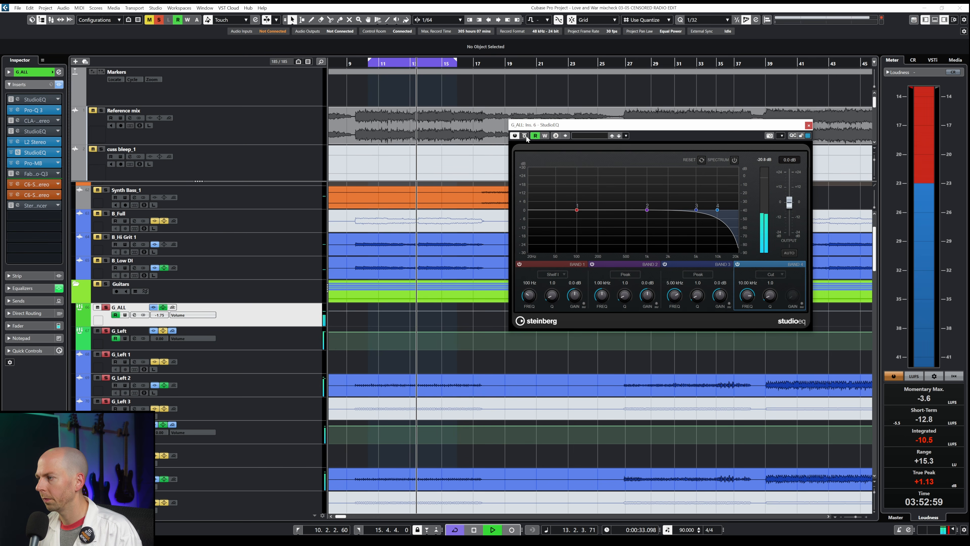
left_click(525, 136)
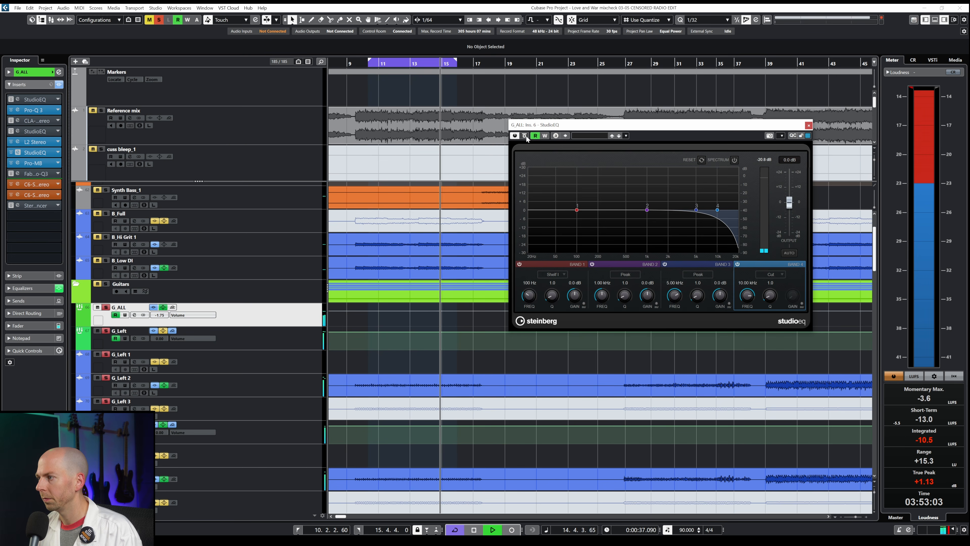
left_click(525, 136)
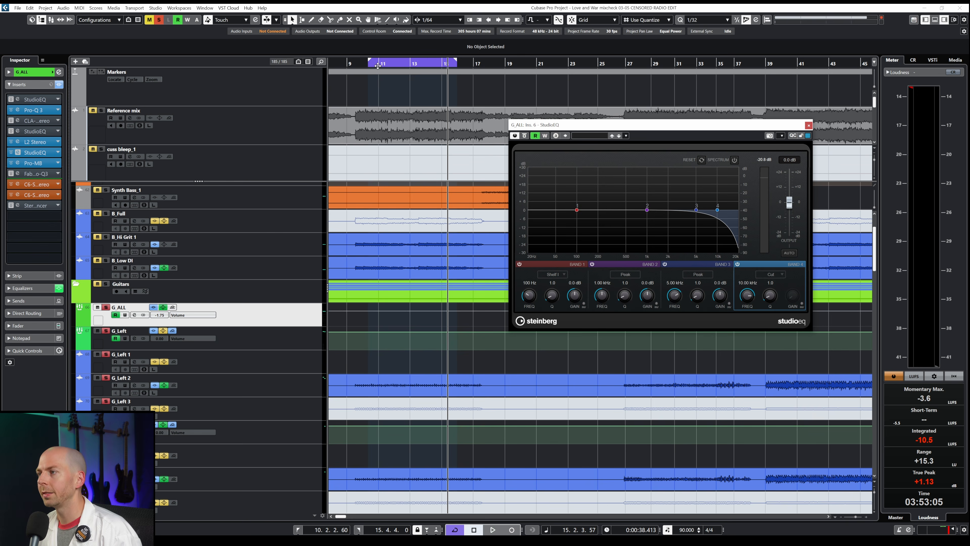
Compare StudioEQ's 10 kHz high cut bypassed and active in the full mix over about bars 9 to 17.
left_click(524, 136)
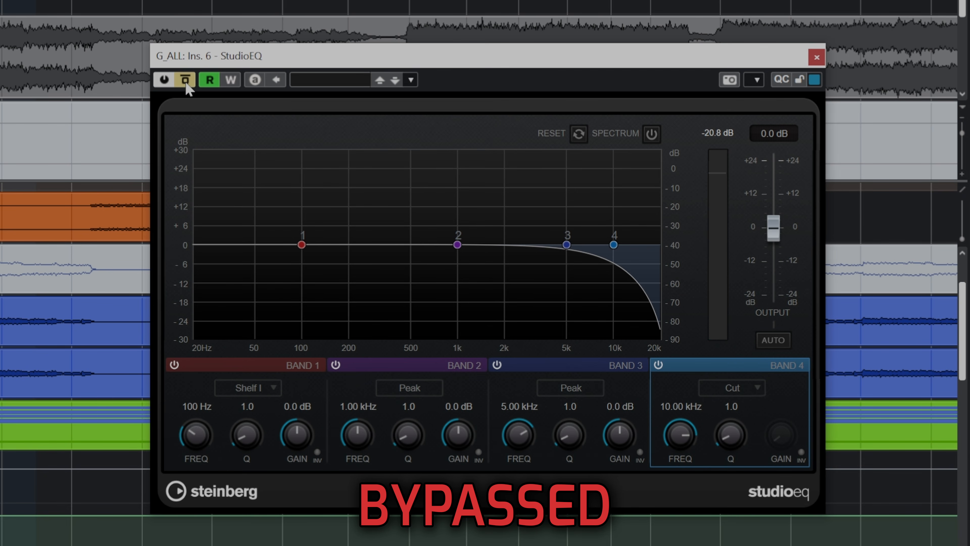
left_click(186, 82)
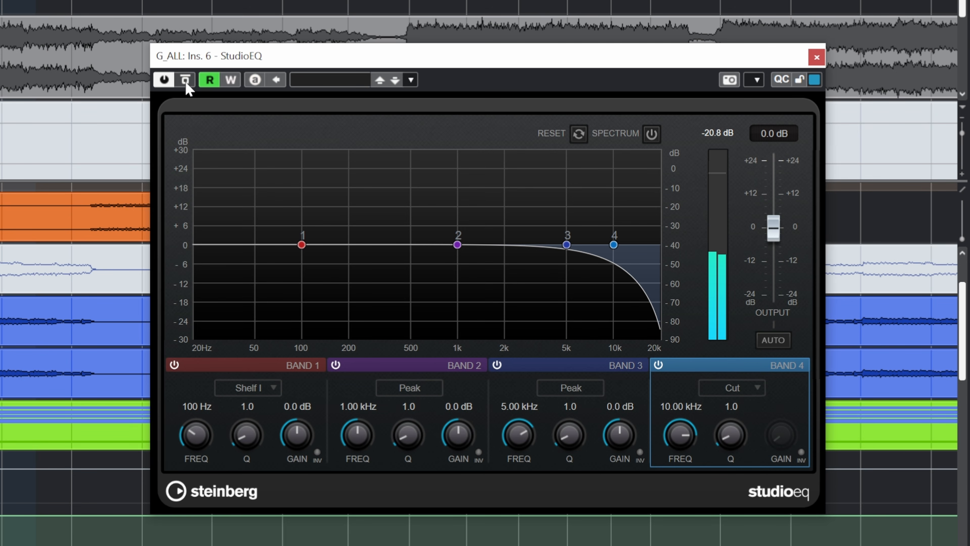
left_click(186, 83)
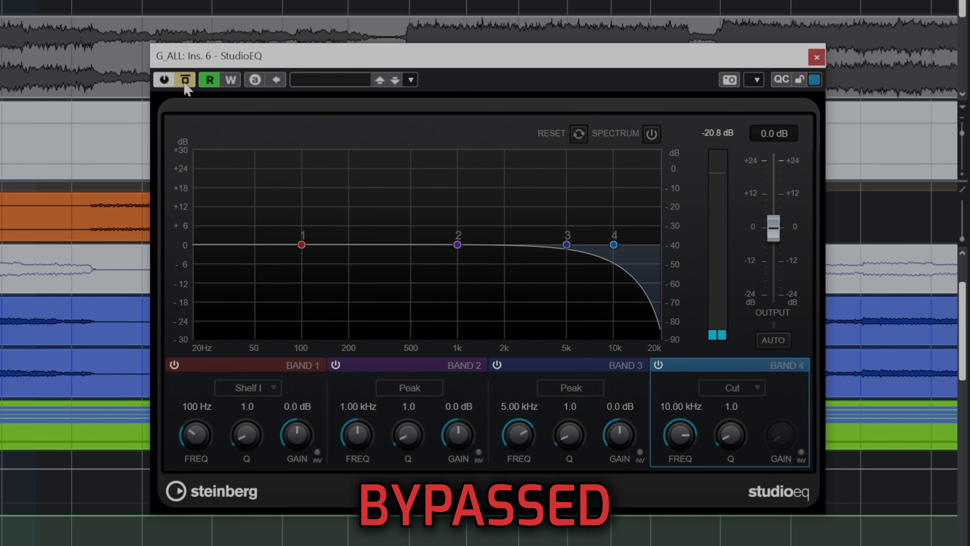
left_click(186, 81)
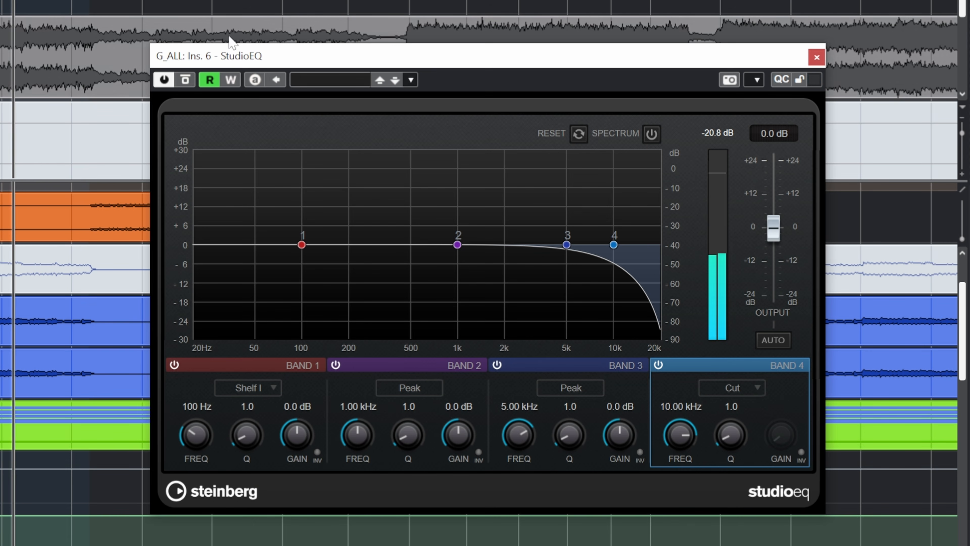
left_click(185, 81)
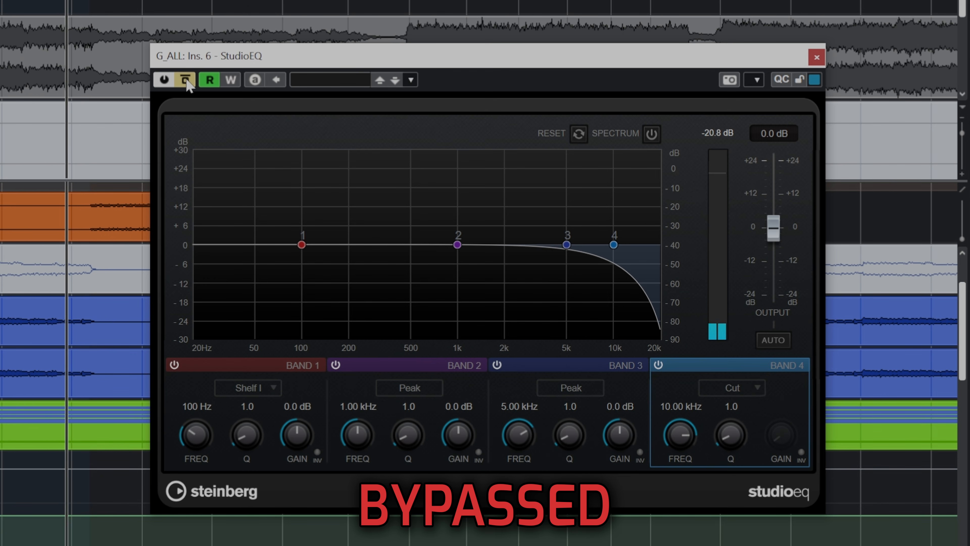
left_click(186, 80)
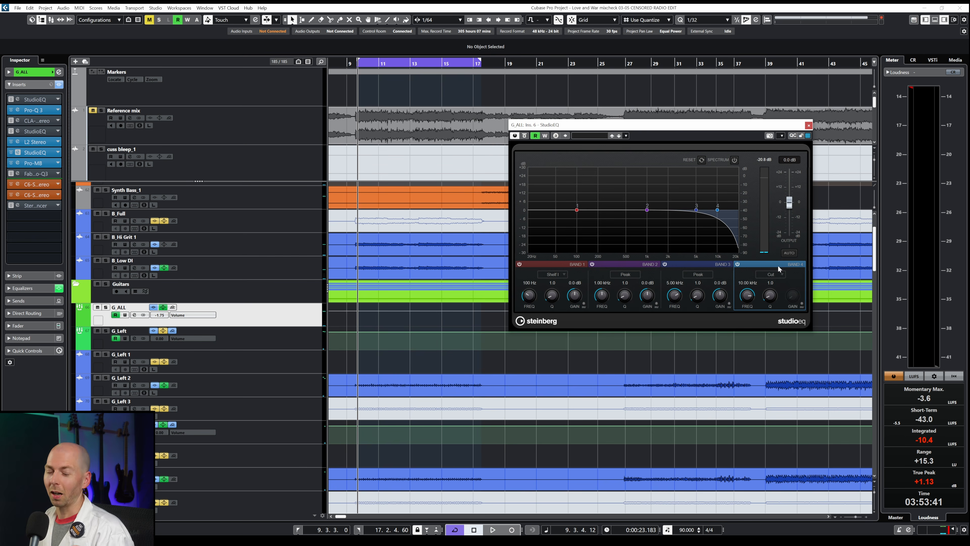
Solo G_ALL and lower the band 4 cutoff frequency in StudioEQ to 7.29 kHz during playback.
key("s")
key("space")
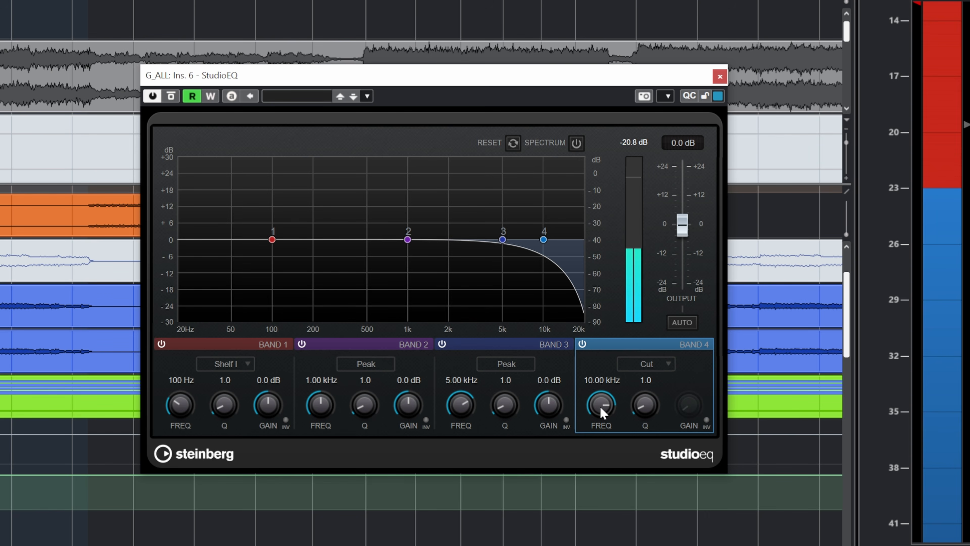
left_click_drag(748, 296, 748, 300)
left_click_drag(601, 412, 601, 417)
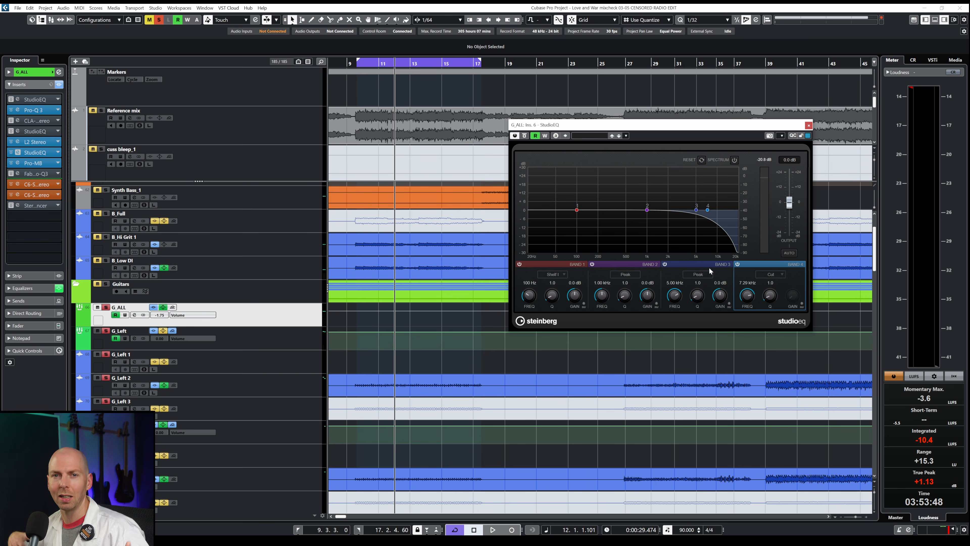
Play the full mix and compare the lowered high cut on G_ALL with StudioEQ bypassed and active.
key("space")
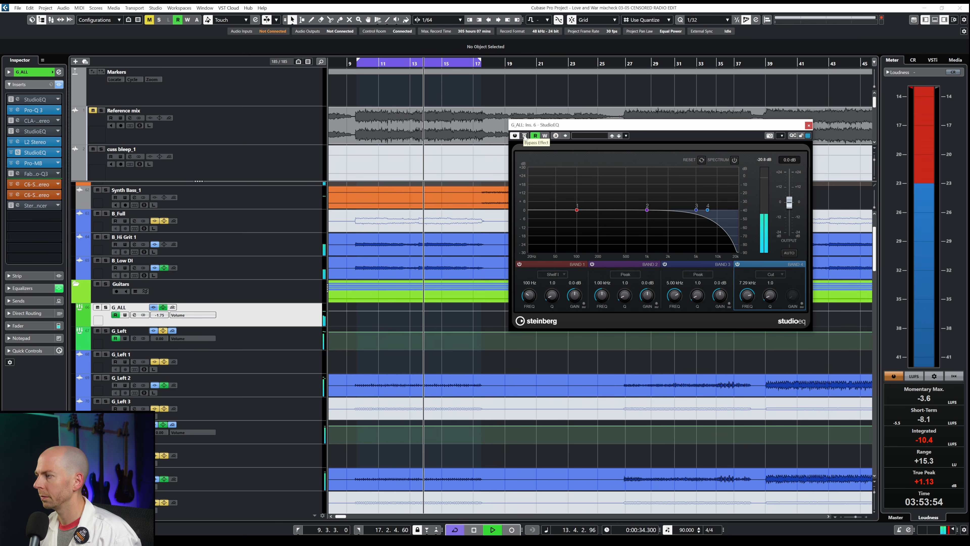
left_click(525, 135)
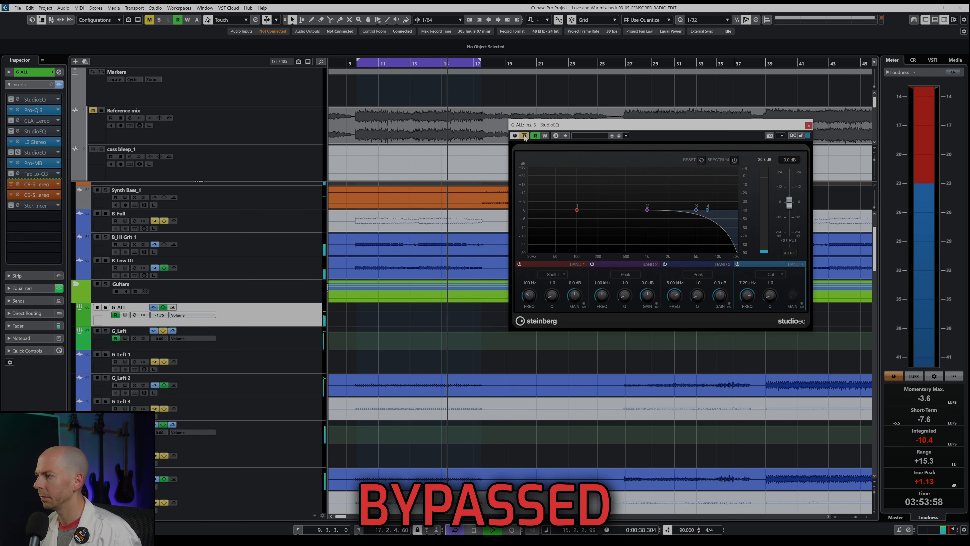
left_click(525, 135)
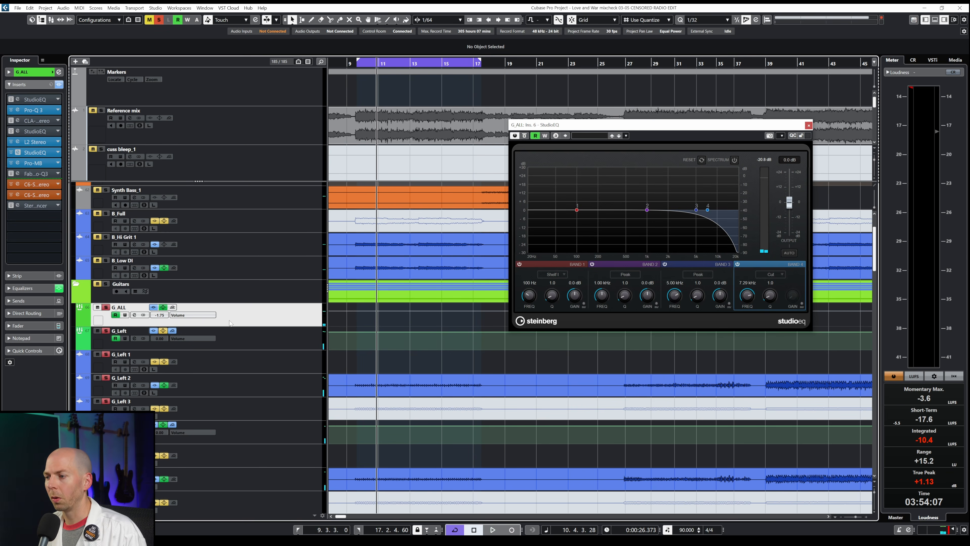
scroll(228, 315, "up", 3)
scroll(227, 316, "down", 3)
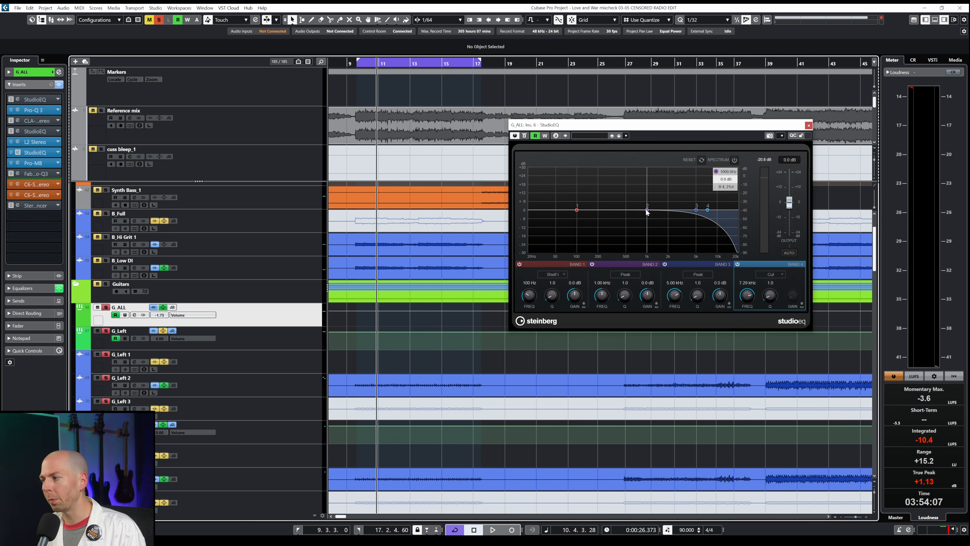
Boost StudioEQ band 2 by about 22 dB with a Q of 6.5 and sweep it to about 3.93 kHz.
left_click_drag(647, 211, 677, 208)
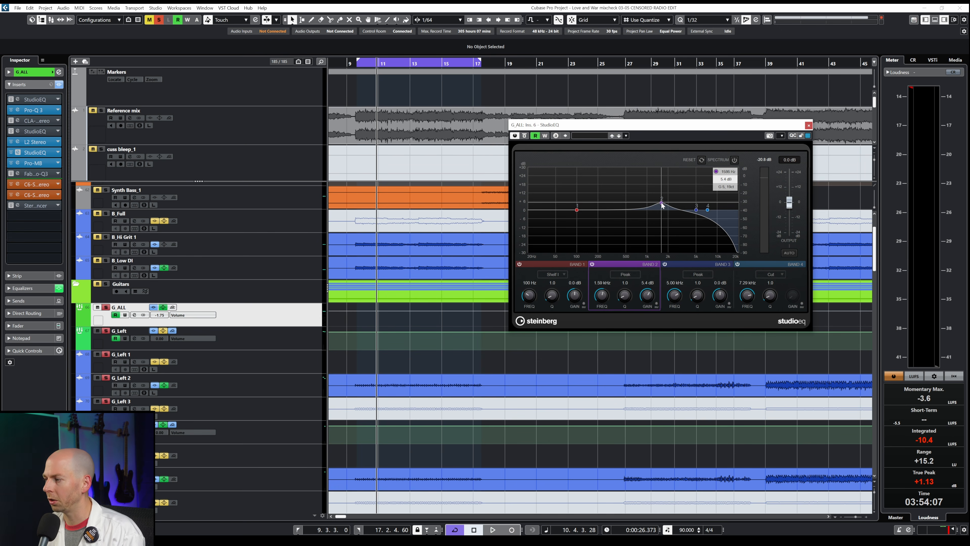
left_click_drag(662, 204, 694, 188)
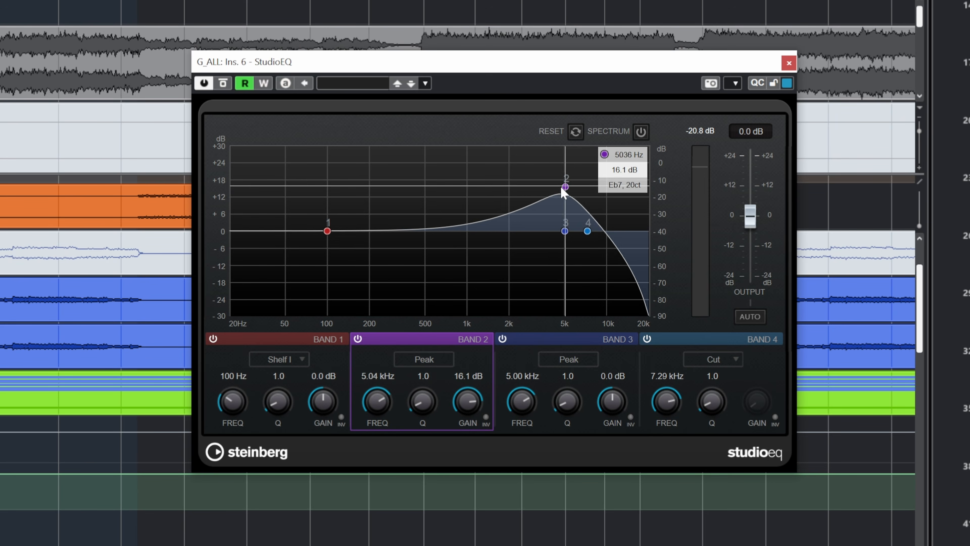
left_click_drag(561, 187, 373, 189)
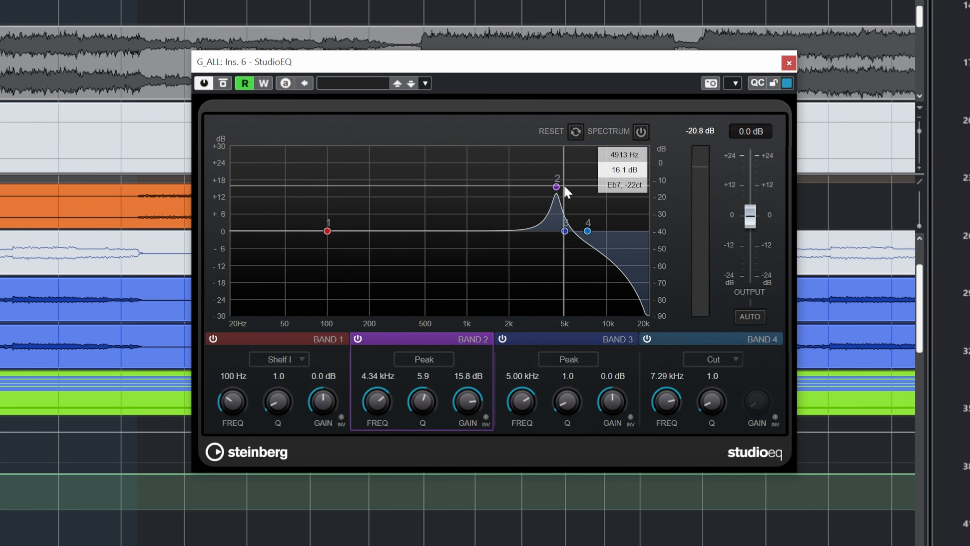
mouse_move(557, 188)
left_mouse_down()
mouse_move(500, 181)
mouse_move(593, 187)
mouse_move(552, 174)
left_mouse_up()
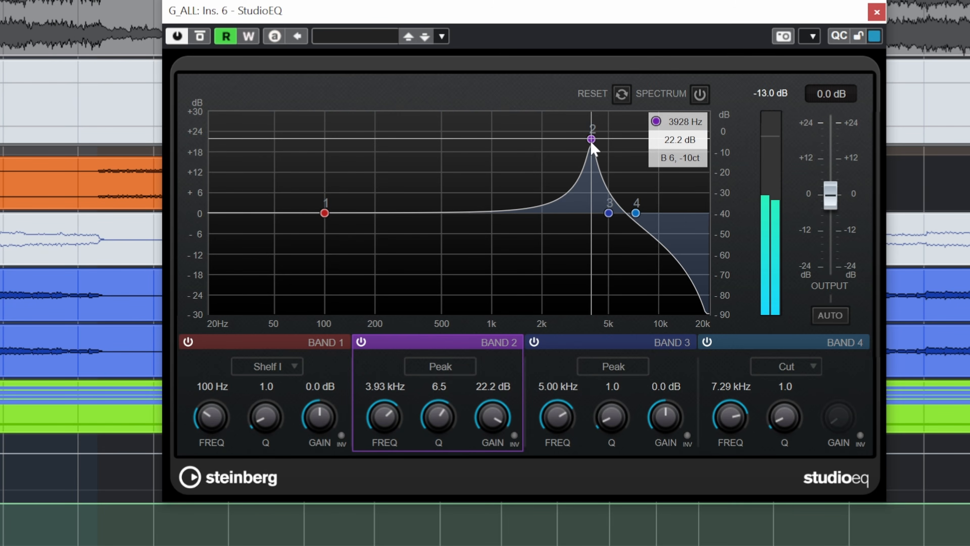
Sweep band 2 for the harsh resonance, settle it at 3.74 kHz and cut it by about 13.1 dB.
left_click_drag(689, 179, 664, 212)
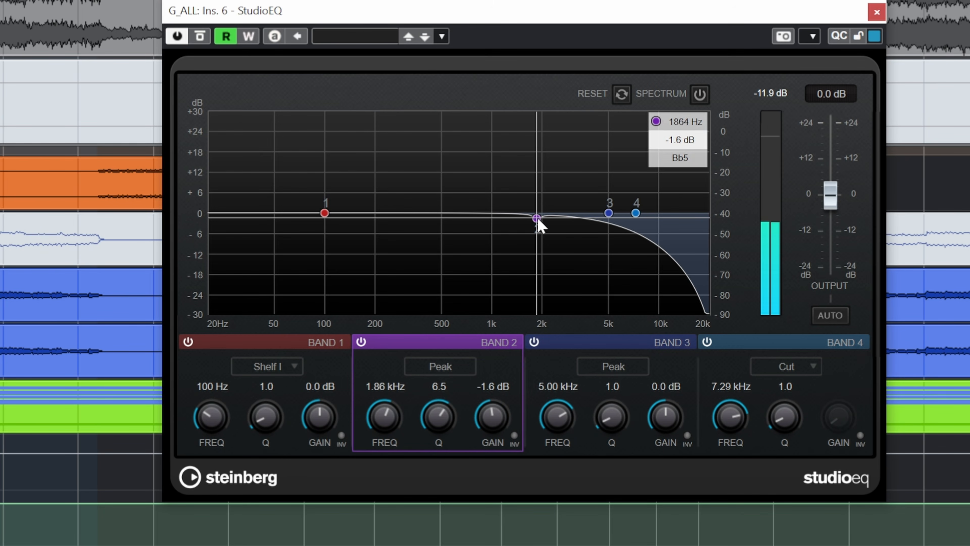
left_click_drag(539, 220, 586, 141)
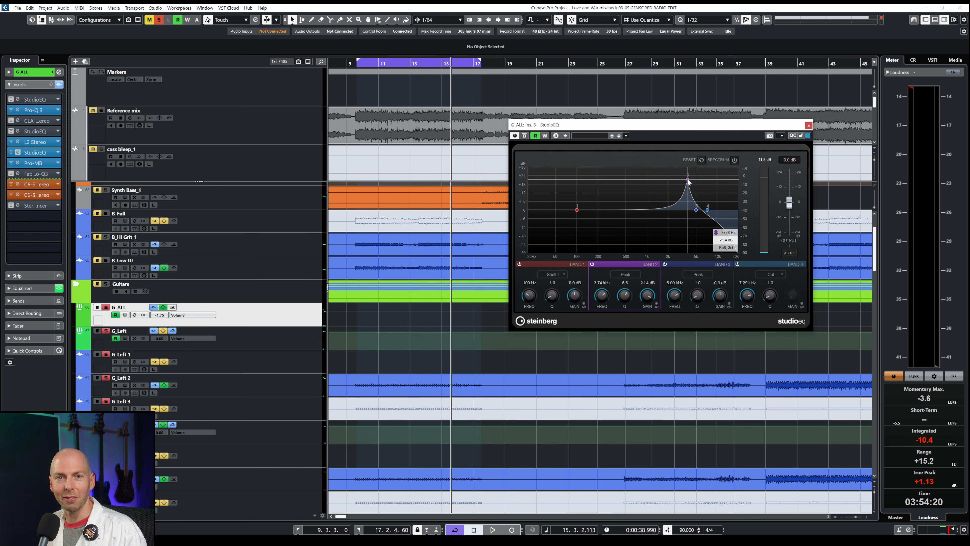
left_click_drag(688, 182, 688, 213)
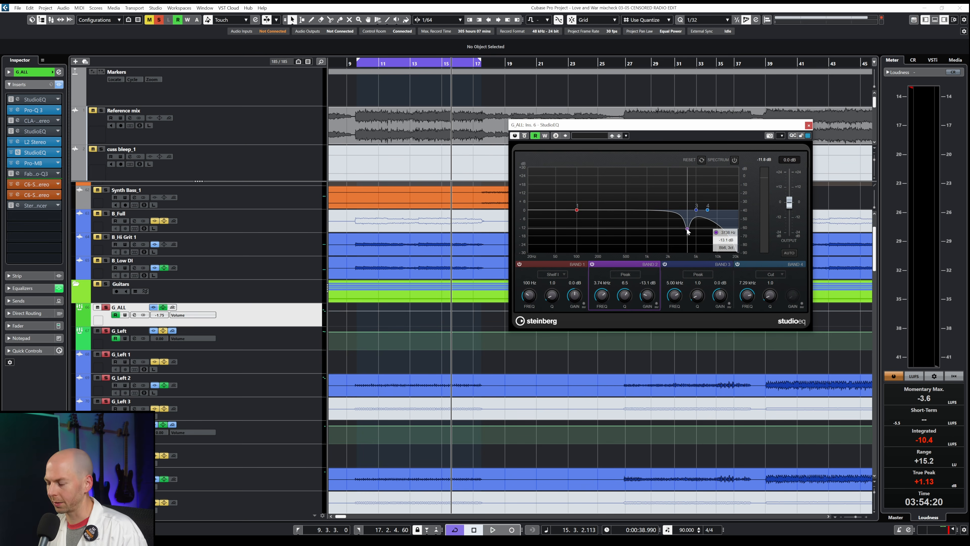
Audition the 3.74 kHz resonance by raising StudioEQ band 2, and return it to a cut of about 10.7 dB.
left_click_drag(688, 212, 687, 183)
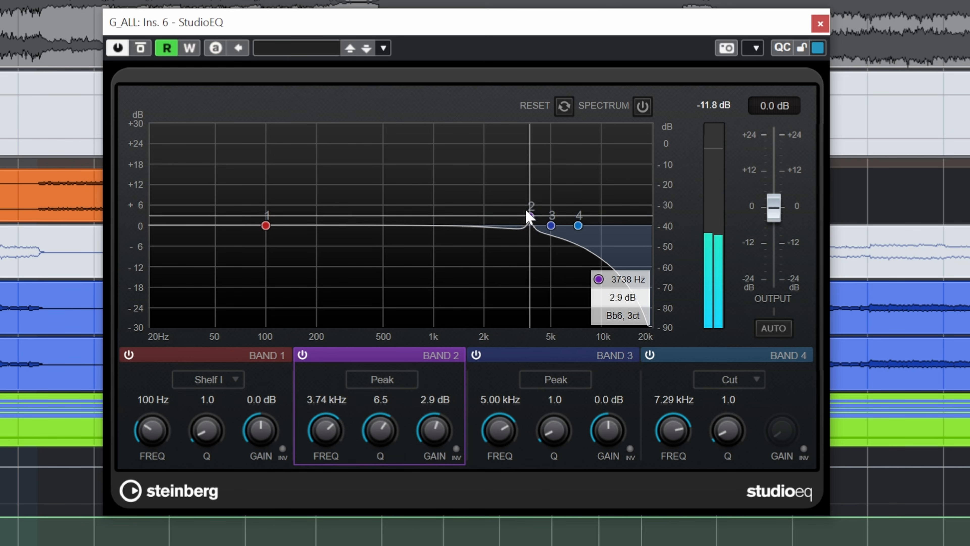
left_click_drag(527, 171, 536, 301)
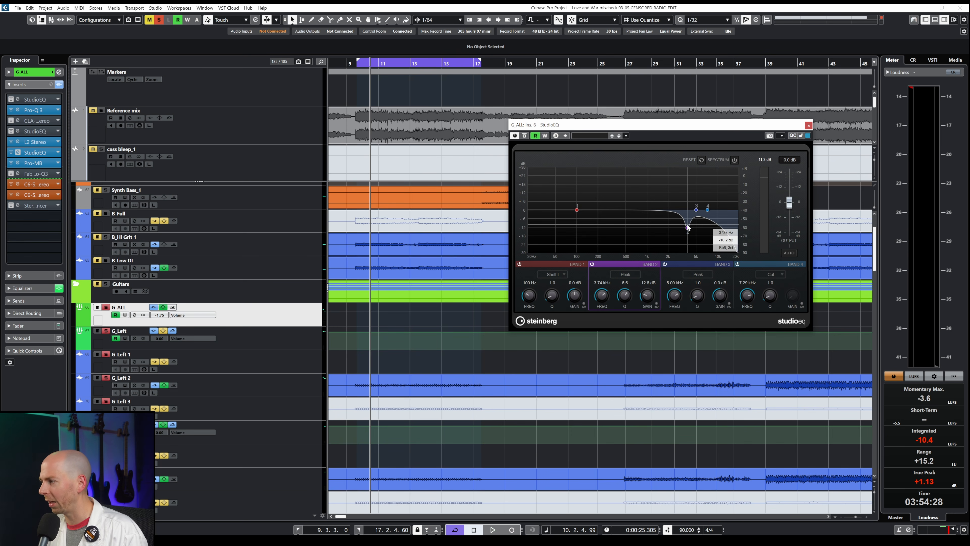
mouse_move(687, 229)
left_mouse_down()
mouse_move(689, 201)
mouse_move(689, 228)
left_mouse_up()
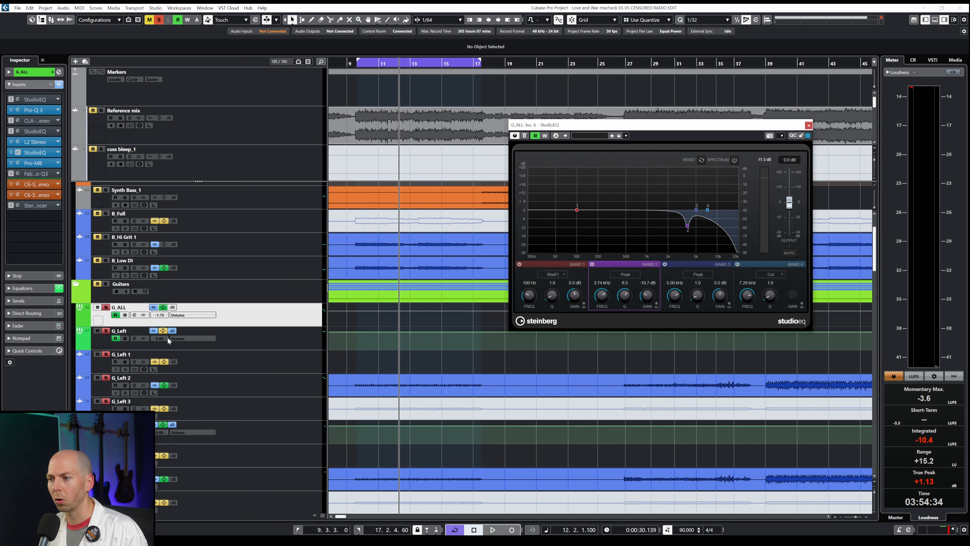
Collapse the Bass folder track, and close and reopen the Guitars folder to show its guitar tracks.
scroll(180, 300, "up", 3)
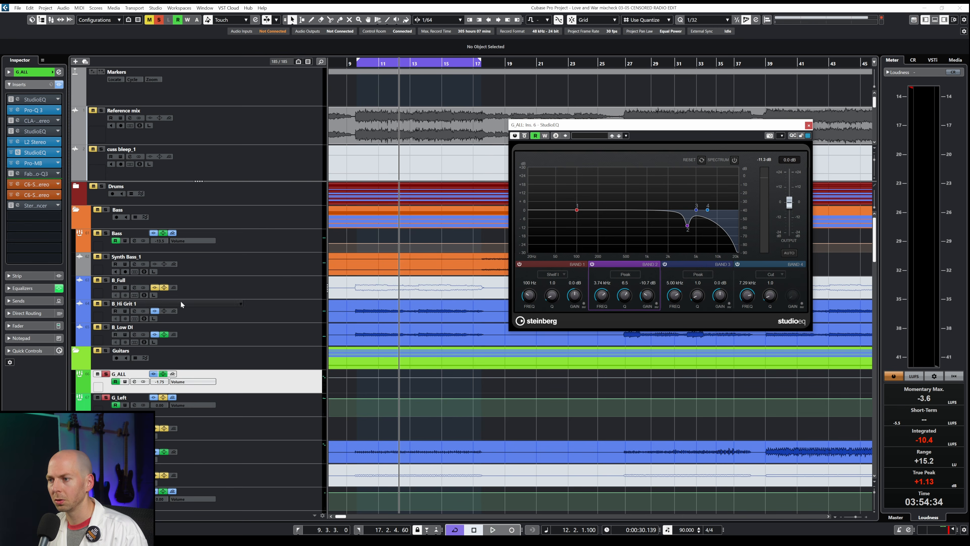
left_click(75, 218)
scroll(113, 392, "down", 3)
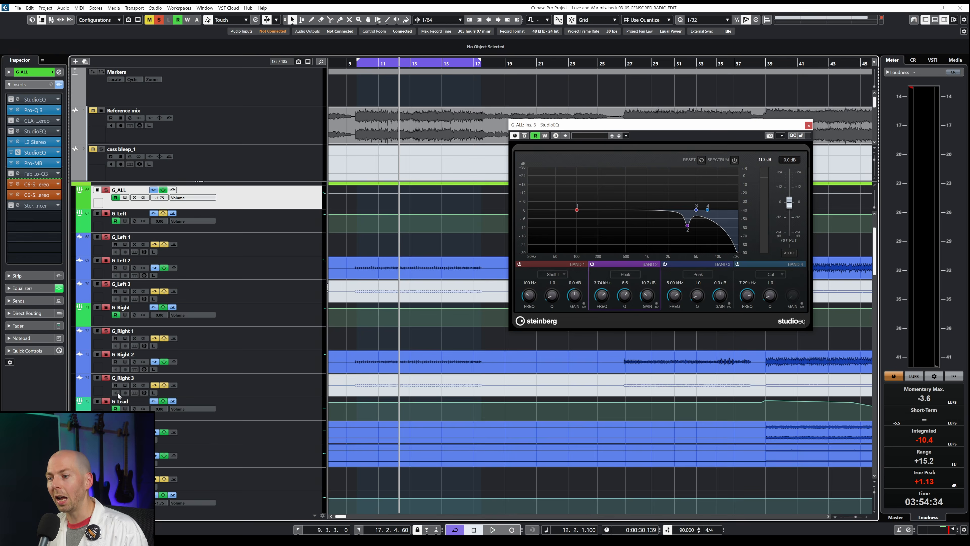
scroll(115, 393, "up", 3)
left_click(76, 233)
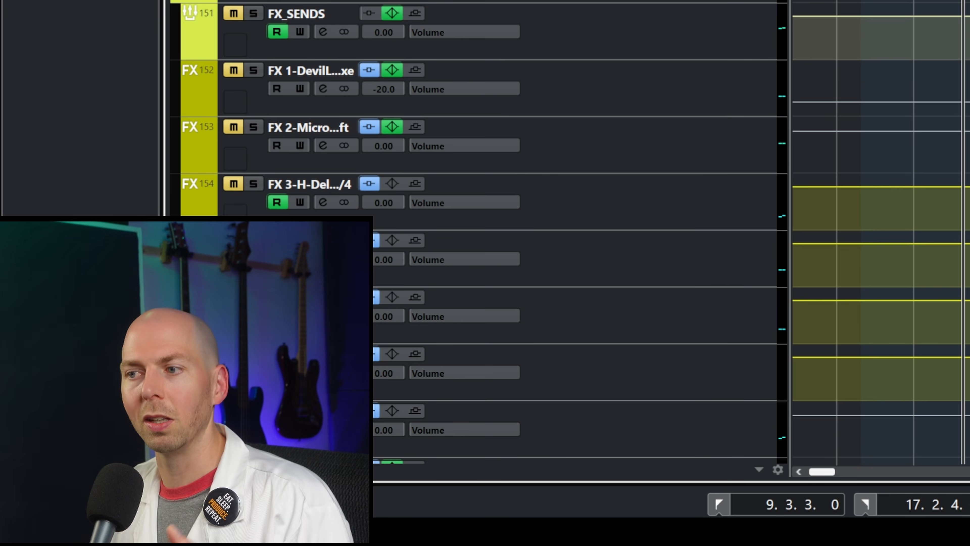
left_click(76, 233)
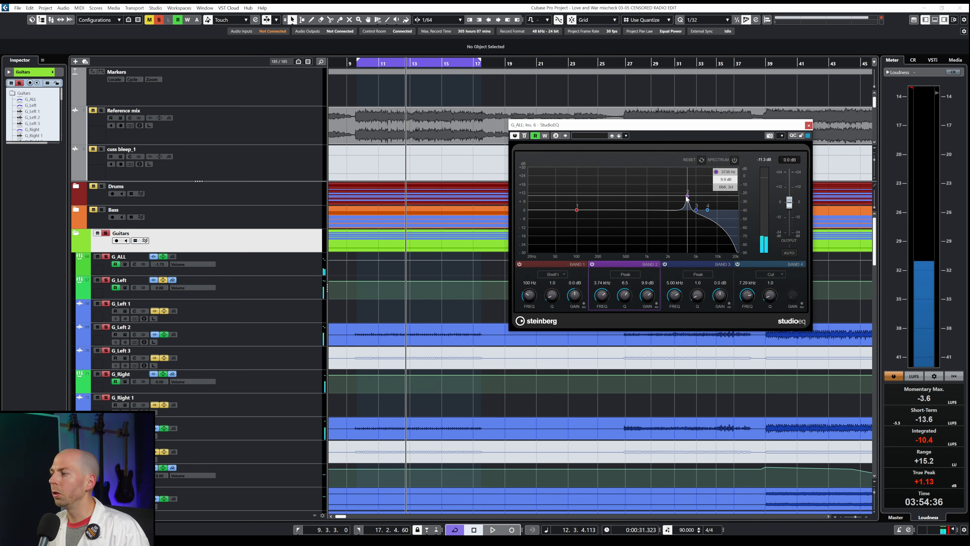
Boost StudioEQ band 2 at 3.74 kHz to about 20.6 dB to hear the resonance, and bring it down to about -8.6 dB.
left_click_drag(686, 197, 685, 183)
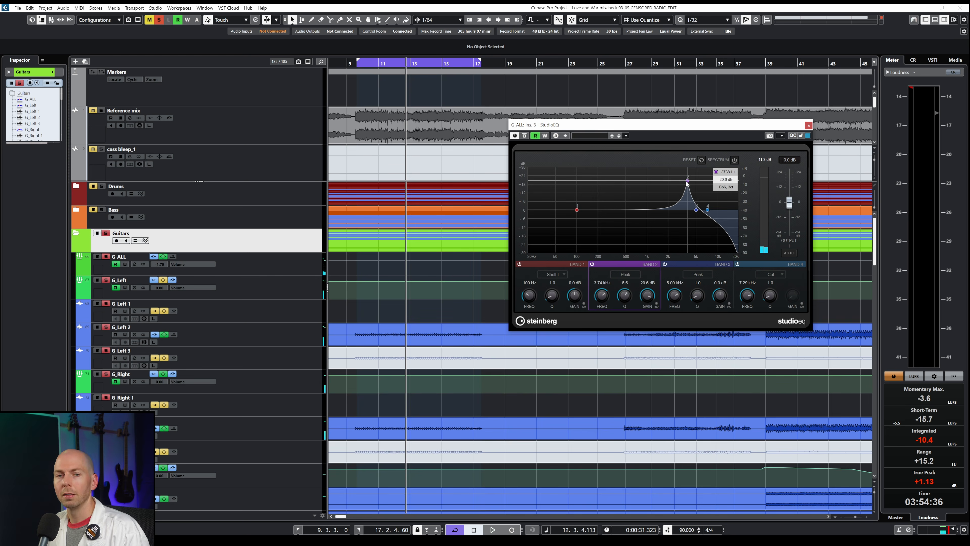
mouse_move(686, 225)
left_mouse_down()
mouse_move(683, 235)
mouse_move(688, 214)
left_mouse_up()
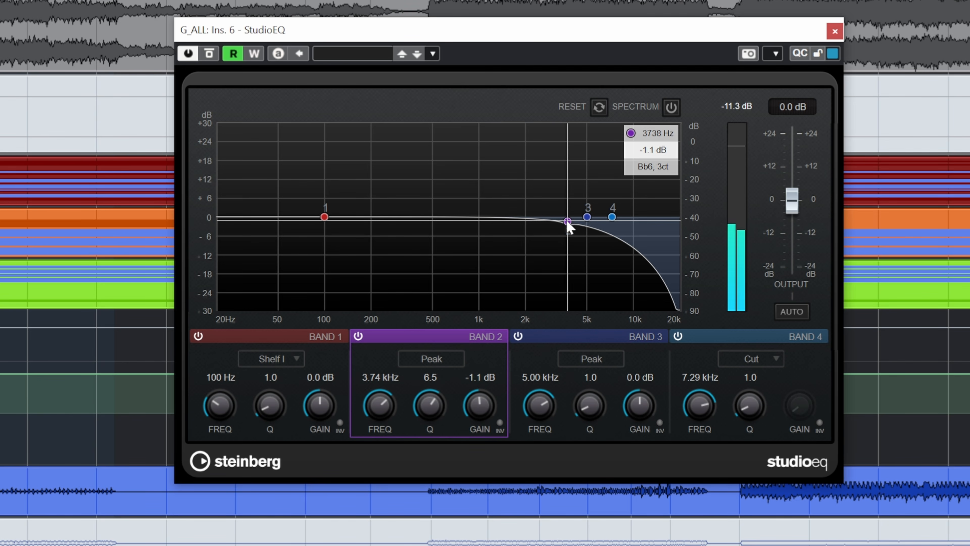
left_click_drag(568, 222, 566, 252)
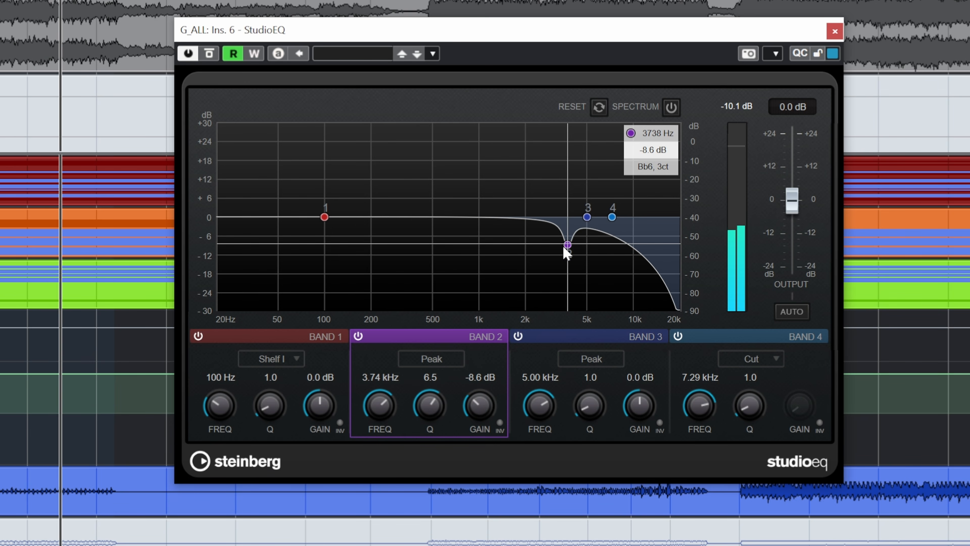